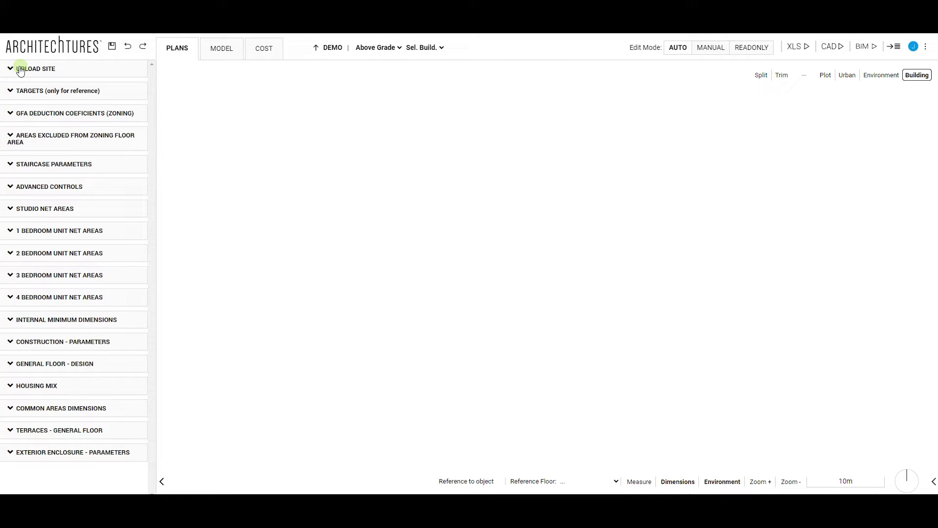
Step: Load the PLOT 3.1 site file as the CAD source for the project
click(20, 70)
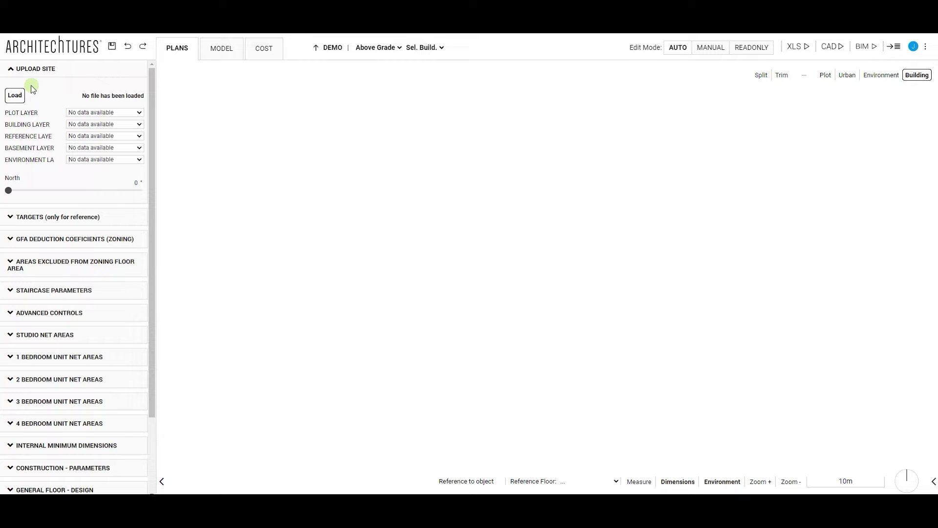
click(22, 95)
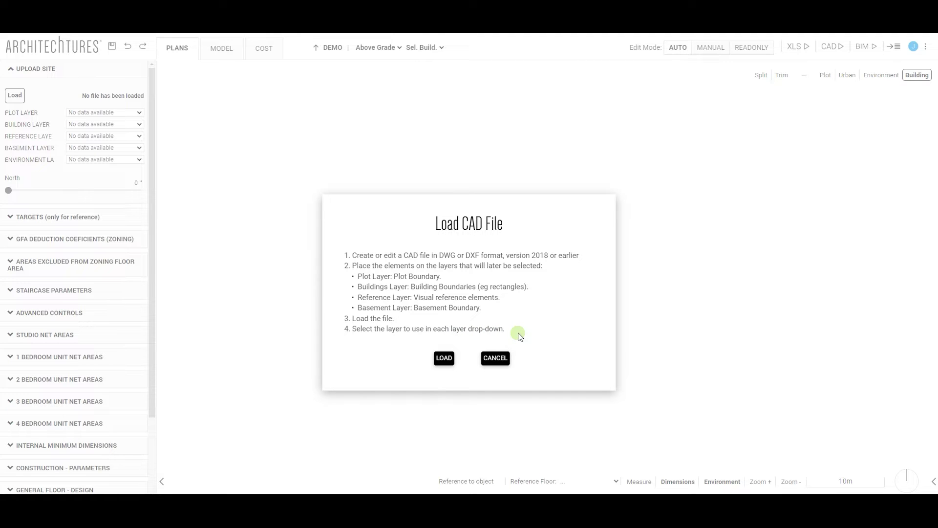
click(444, 358)
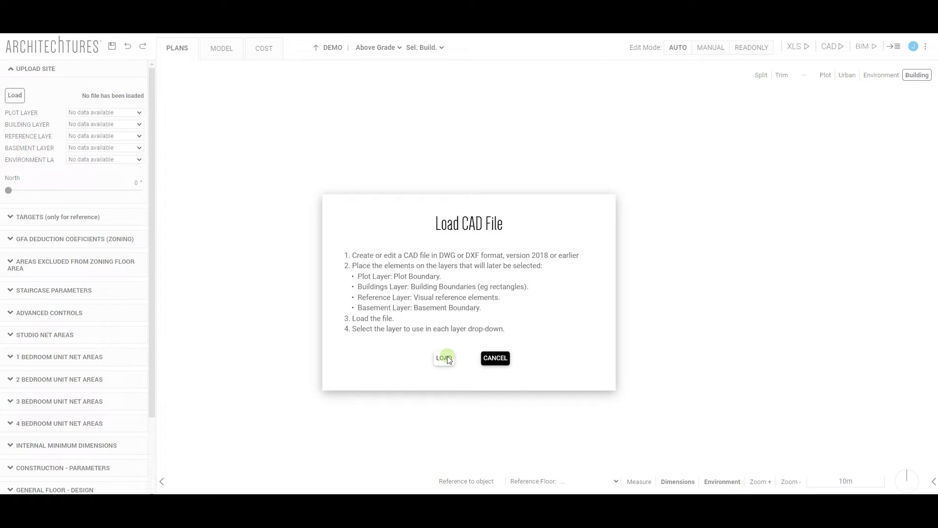
click(139, 72)
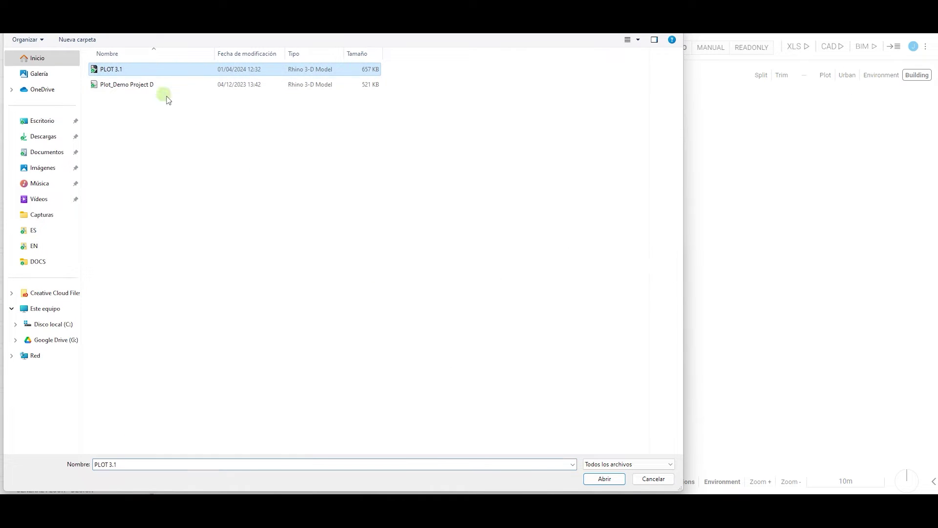
click(604, 478)
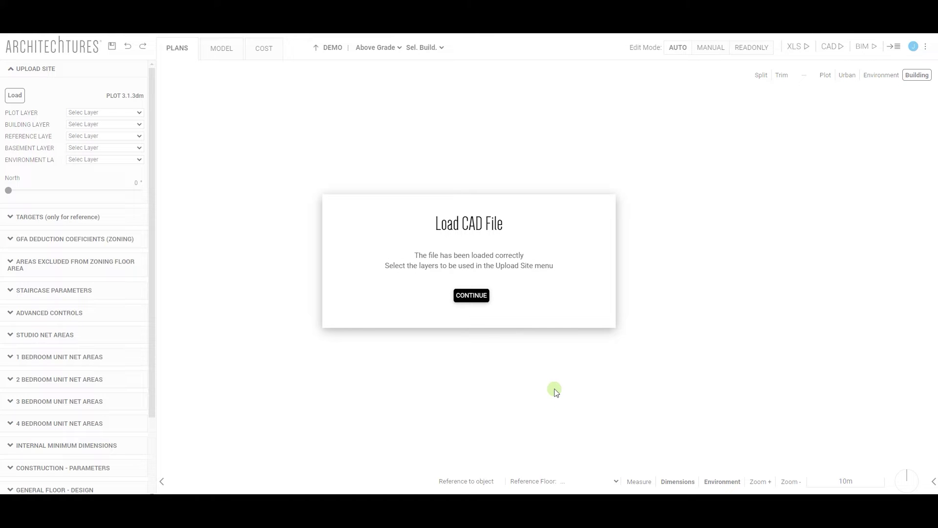
click(455, 296)
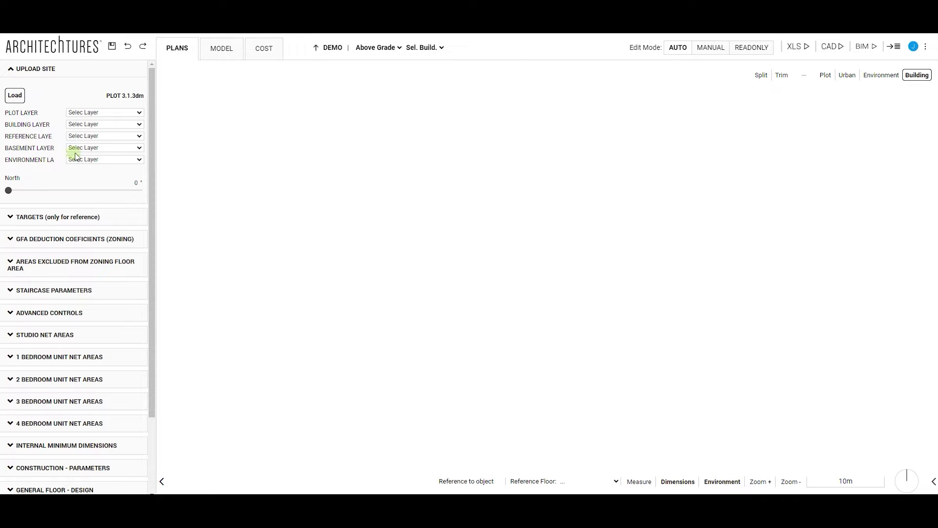
Step: Assign the PLOT PARCELA layer of the loaded site file as the plot layer
click(89, 113)
click(108, 151)
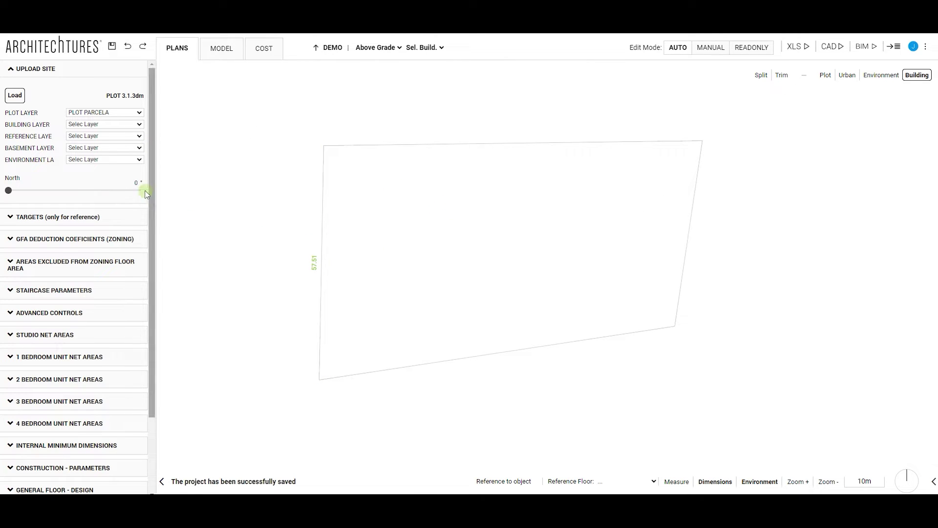
click(82, 123)
click(82, 123)
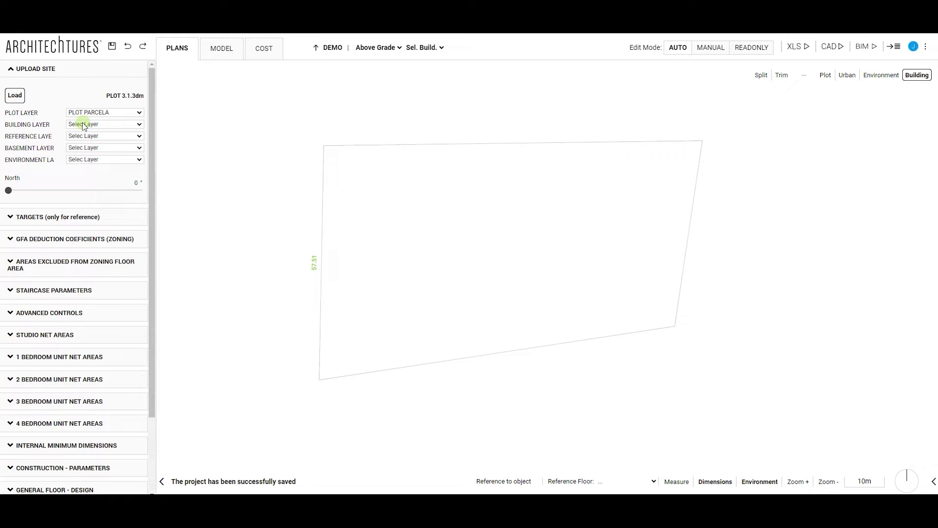
Step: Assign the Urban Plan. - Urbanismo layer of the site file as the reference layer
click(81, 137)
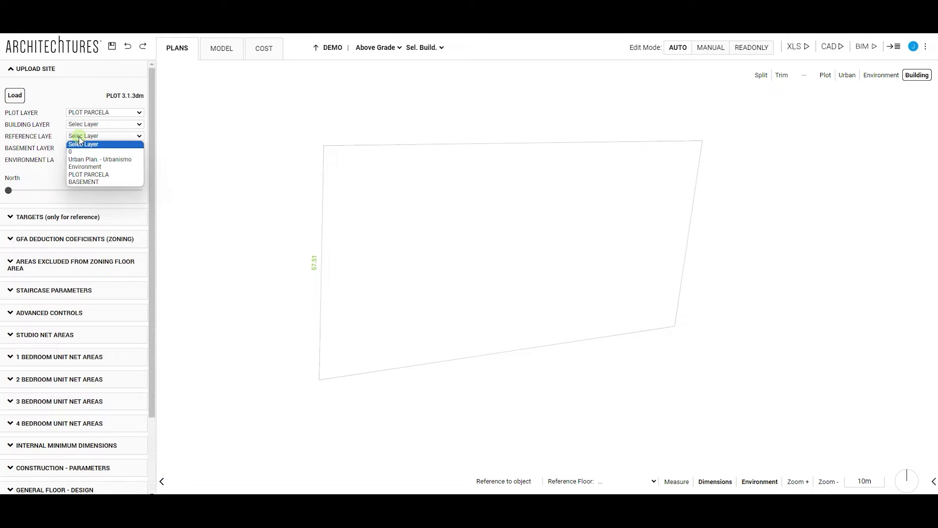
click(92, 161)
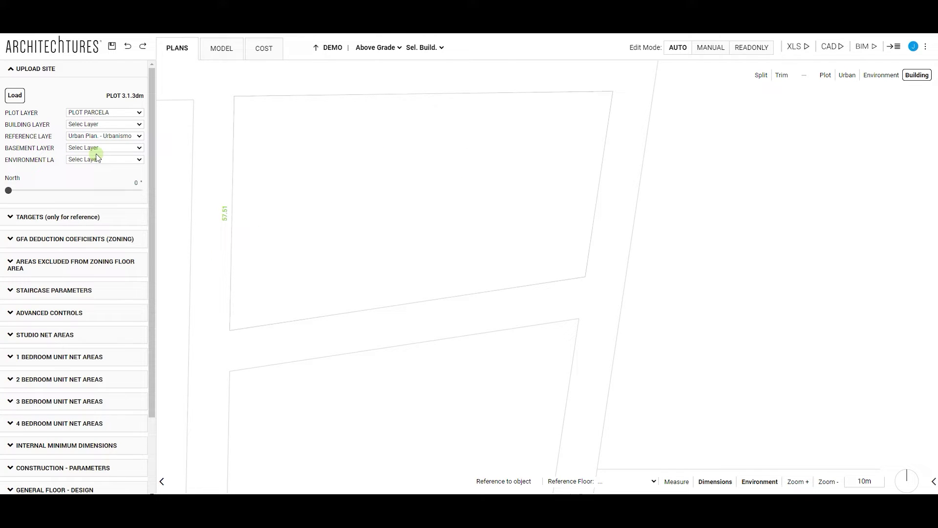
click(133, 137)
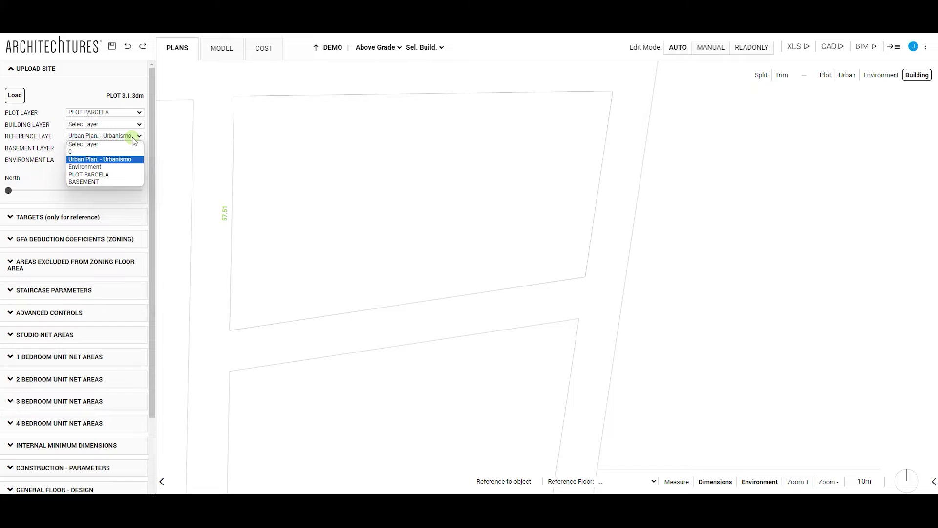
click(133, 141)
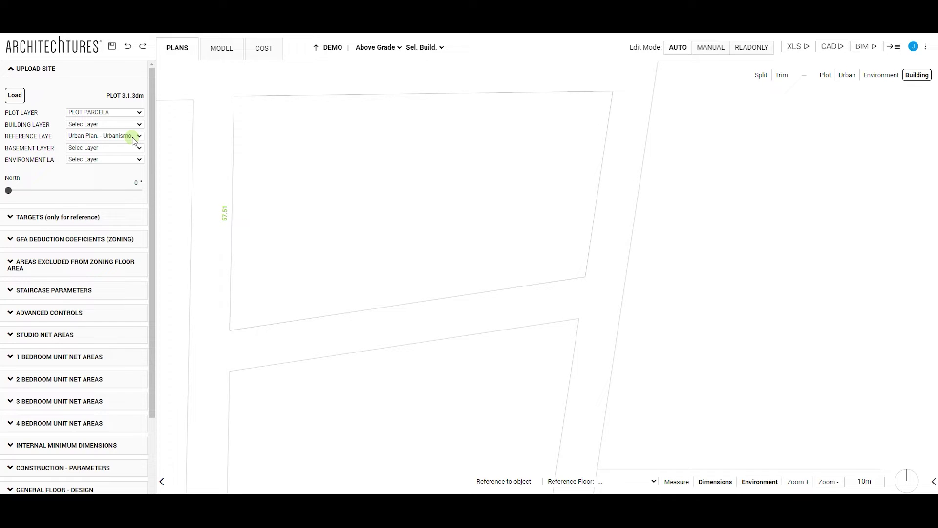
drag(192, 158, 274, 233)
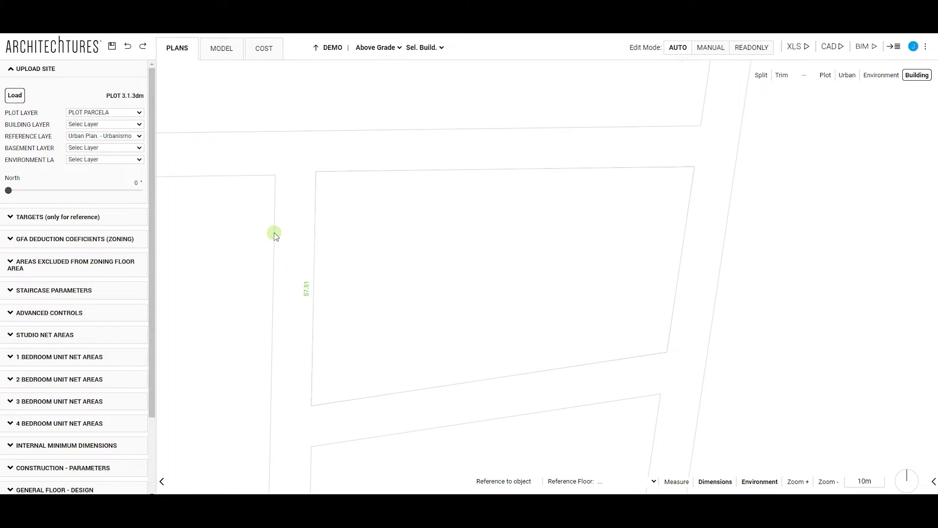
Step: Assign the Environment layer of the site file as the environment layer, keeping the basement layer unassigned
click(90, 148)
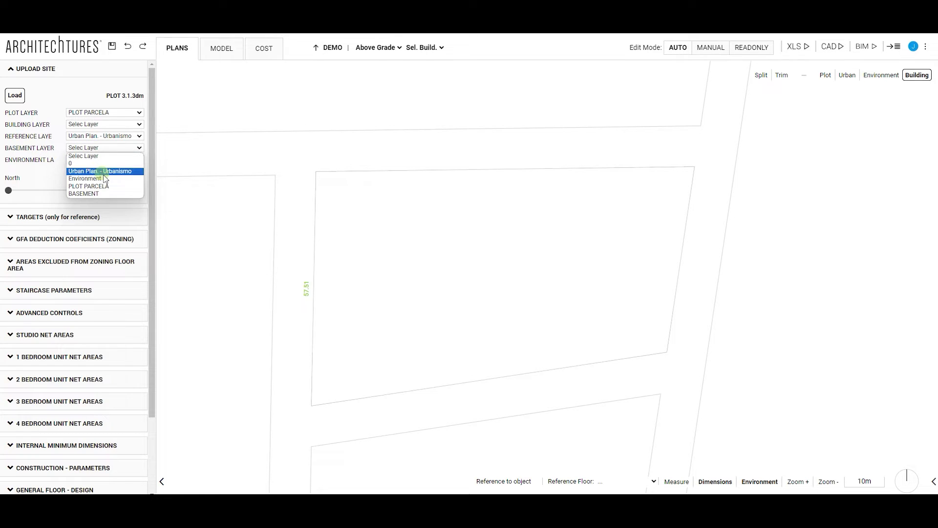
click(101, 156)
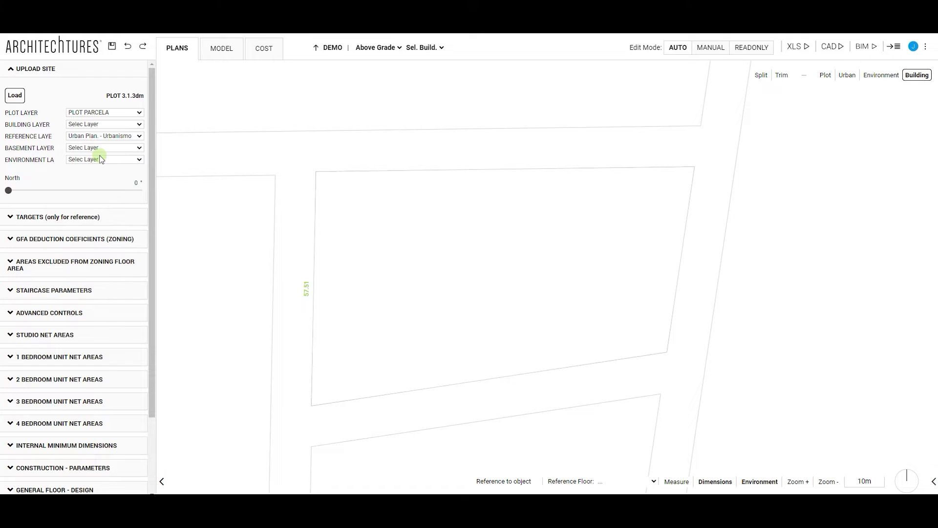
click(97, 160)
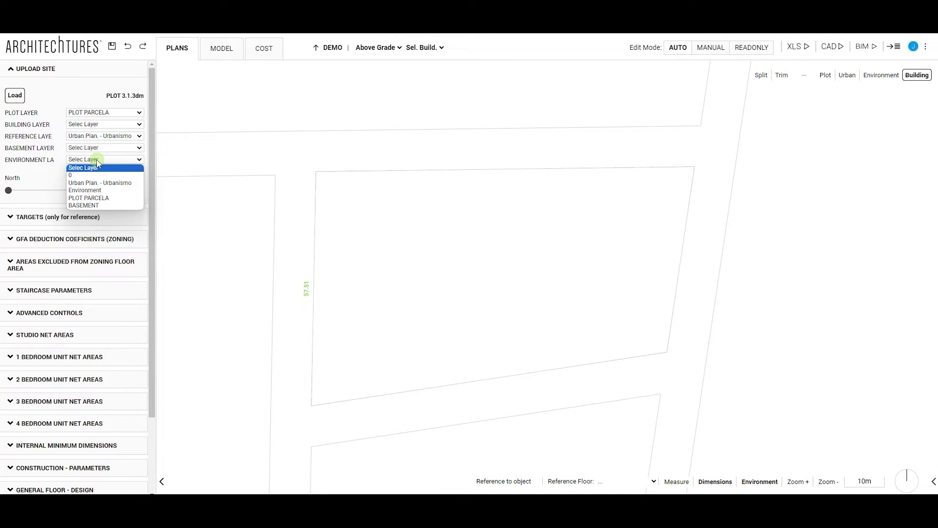
click(104, 190)
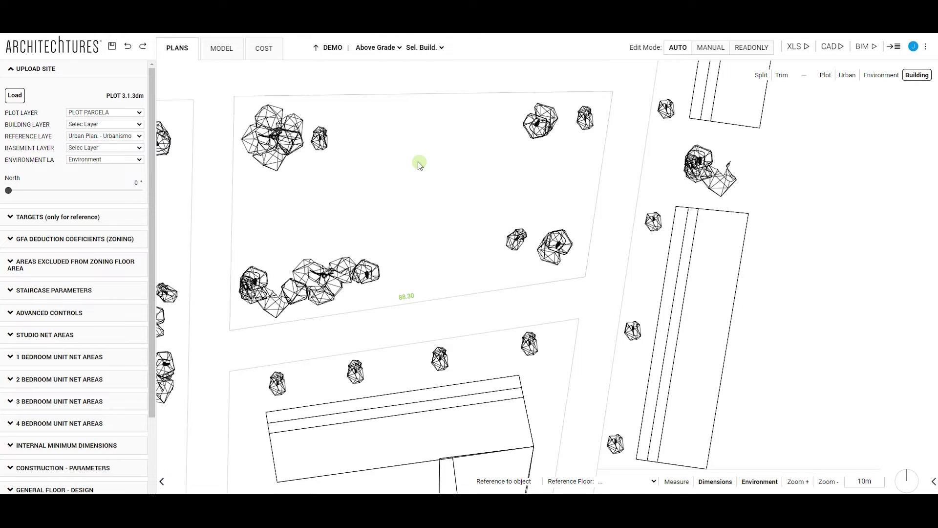
mouse_move(461, 222)
mouse_down()
mouse_move(488, 227)
mouse_move(479, 268)
mouse_move(505, 262)
mouse_up()
scroll(484, 242, down, 1)
scroll(483, 244, down, 1)
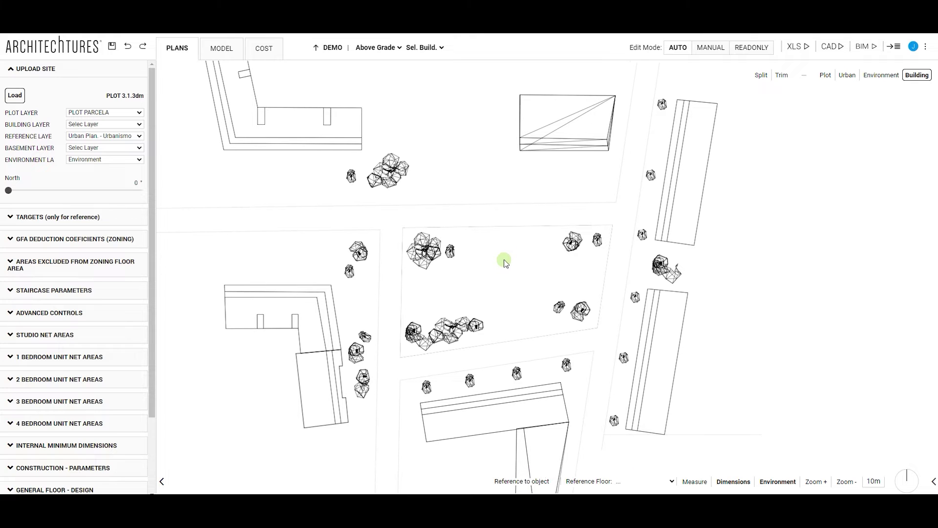
Step: Set the project target for total apartment units to 100
click(22, 72)
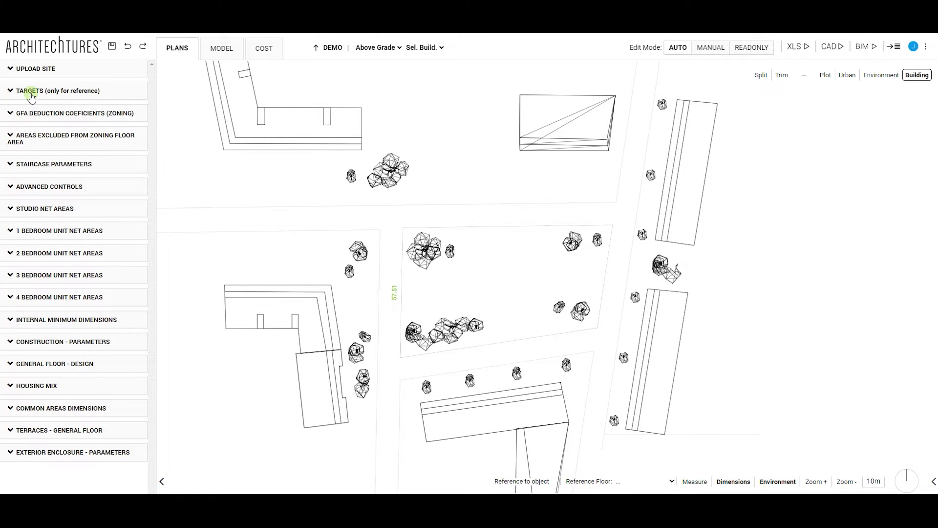
click(32, 95)
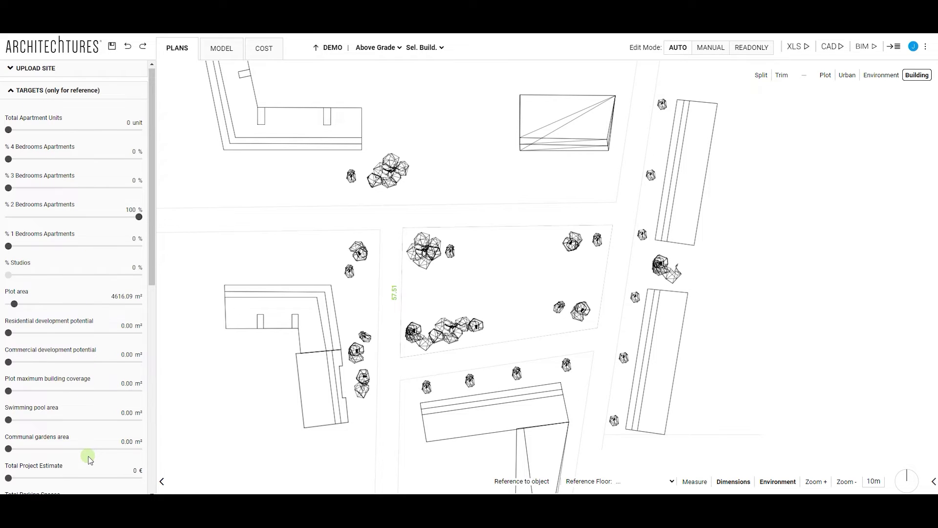
scroll(90, 460, down, 2)
scroll(84, 461, up, 2)
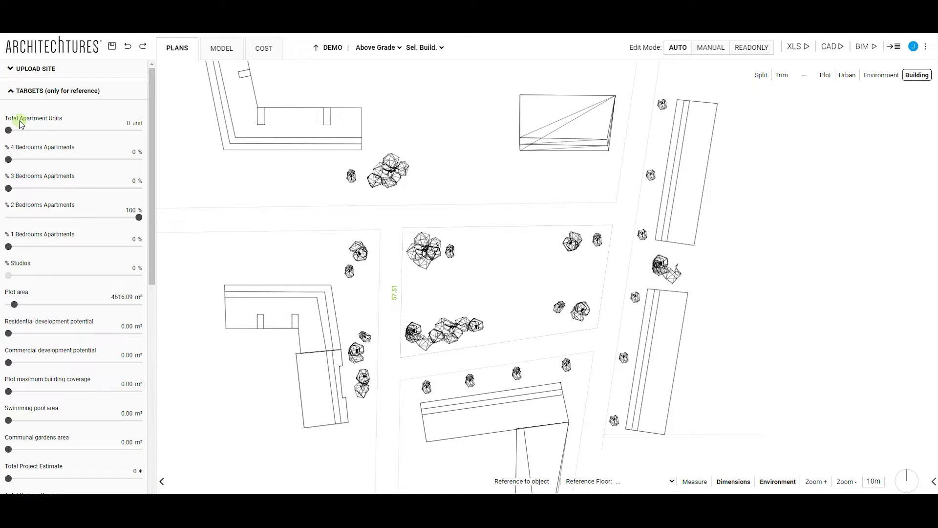
double_click(125, 121)
text(100)
key(Return)
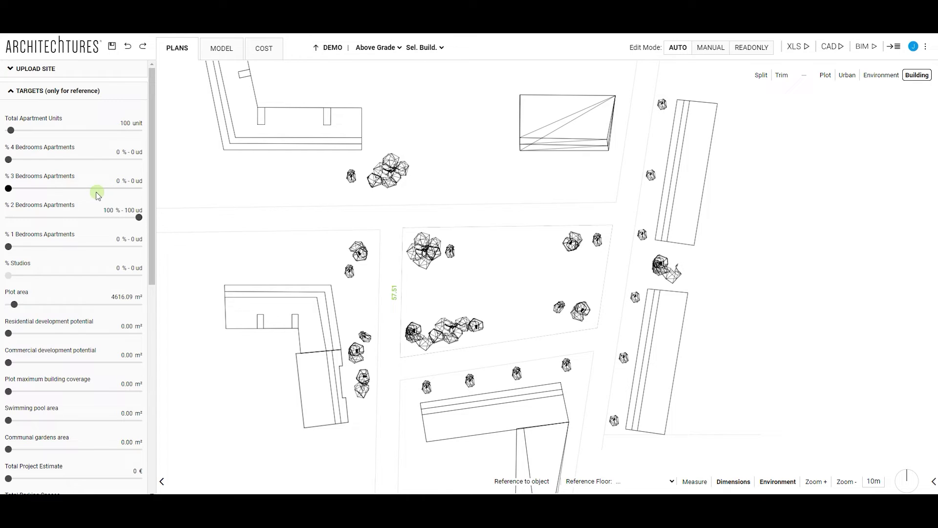
Step: Set the target share of 3-bedroom apartments to 50%
double_click(118, 181)
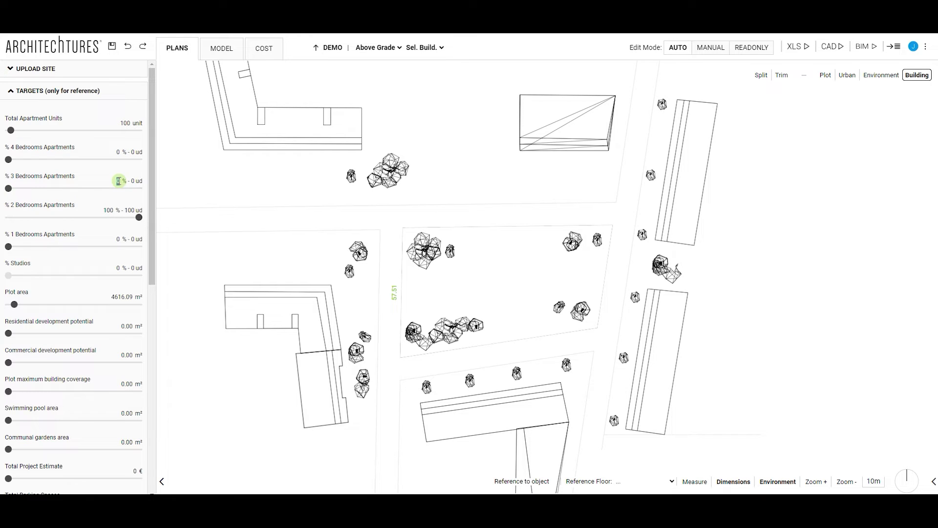
text(50)
key(Return)
Step: Set the targets for total parking spaces and total storage rooms to 100 units each
scroll(114, 223, down, 1)
scroll(114, 223, down, 3)
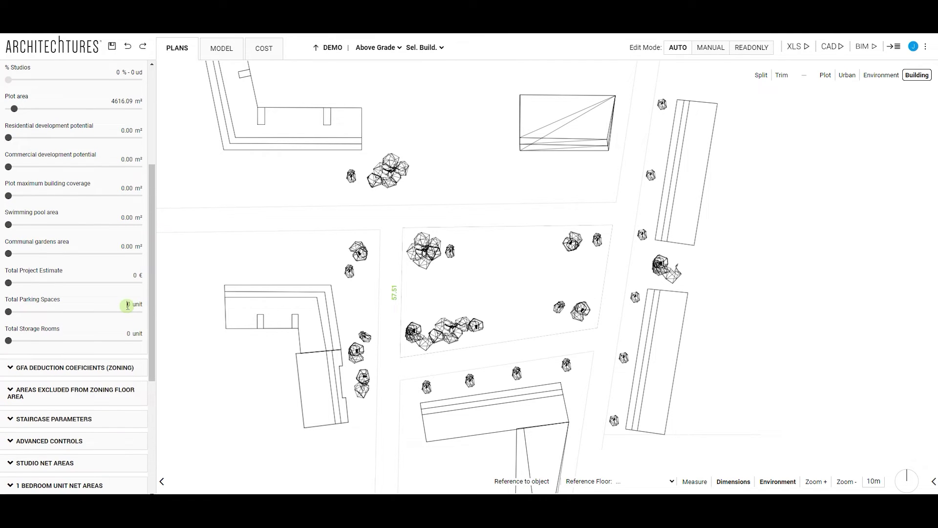
text(100)
click(127, 333)
text(100)
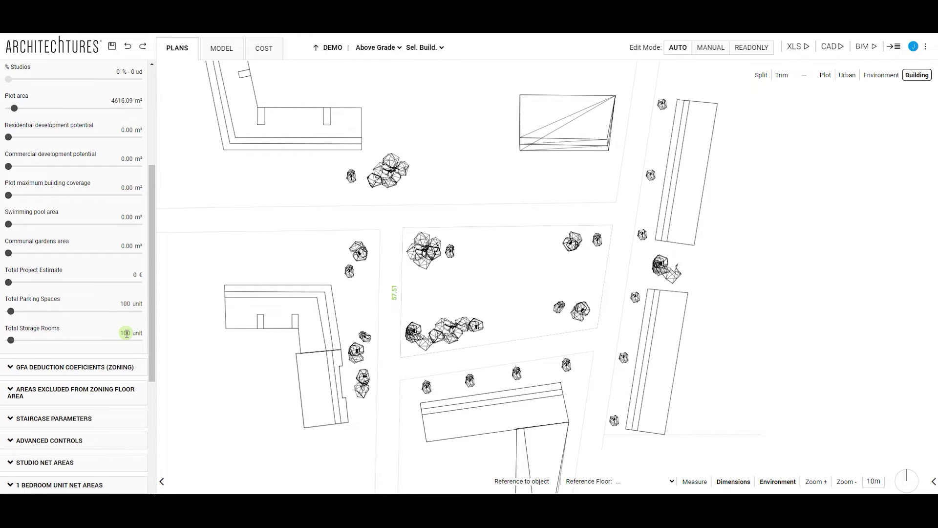
Step: Review the GFA deduction coefficients for zoning and the per-unit areas excluded from the zoning floor area
scroll(123, 324, down, 1)
click(120, 318)
scroll(120, 319, down, 3)
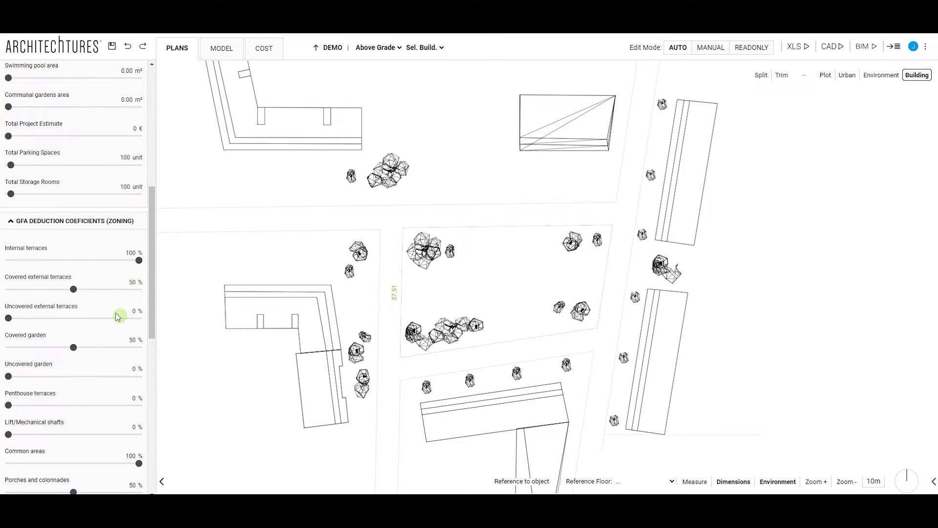
scroll(121, 320, down, 1)
scroll(121, 318, down, 1)
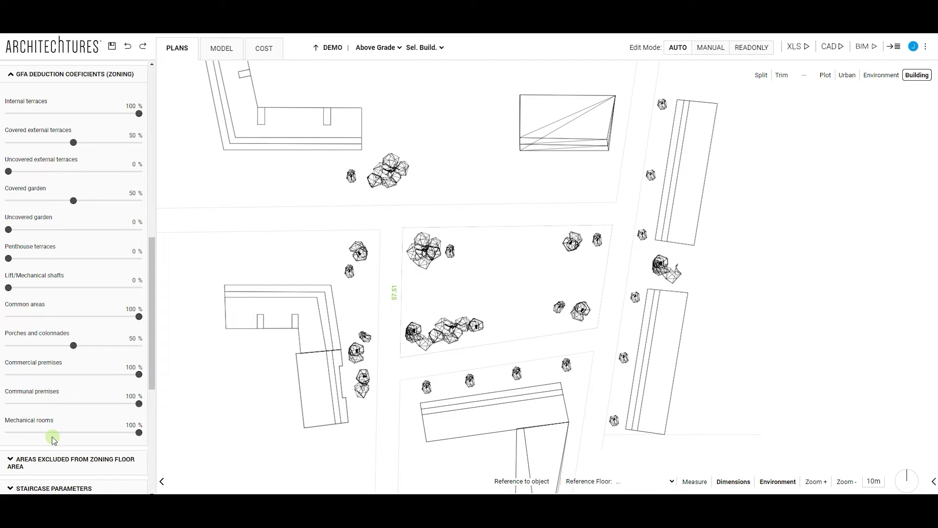
click(8, 75)
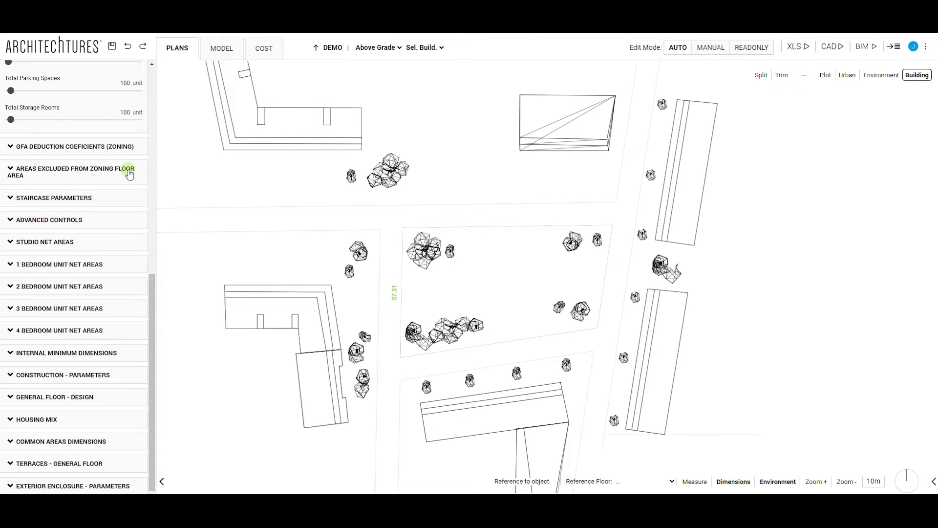
click(18, 179)
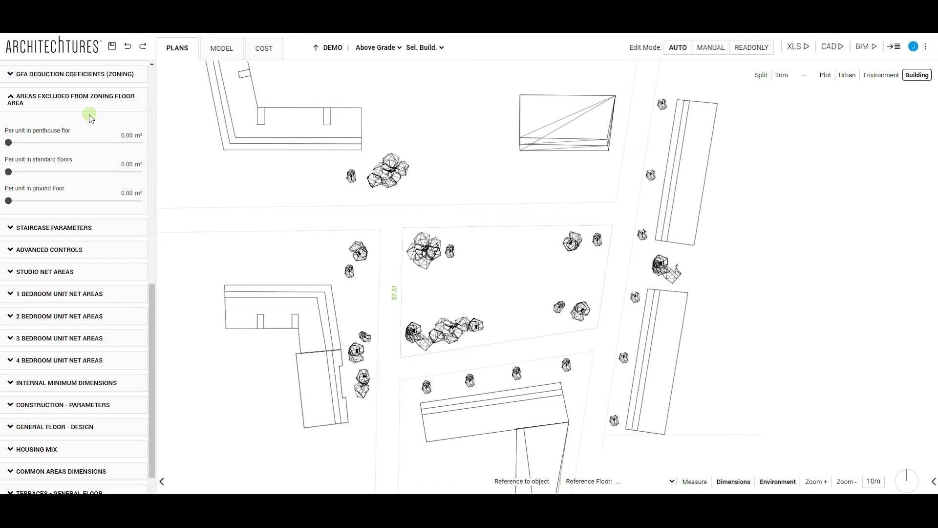
click(65, 100)
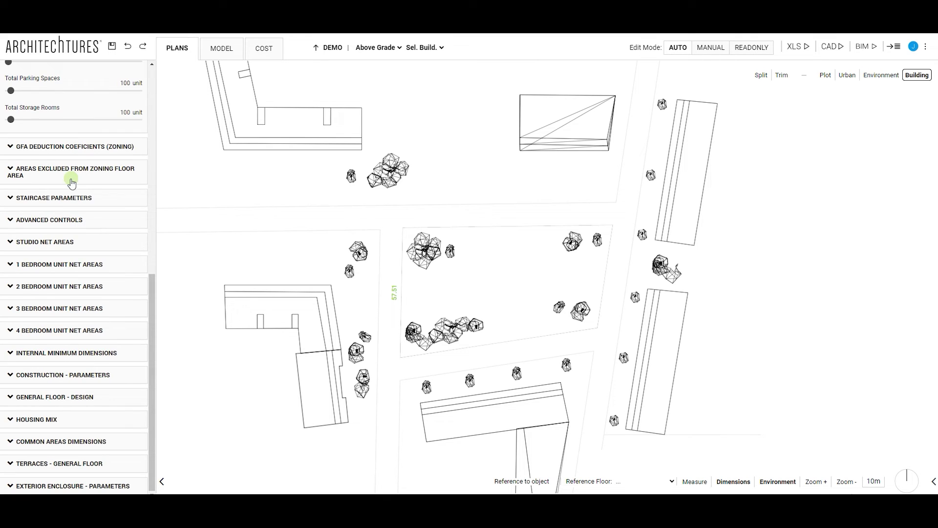
Step: Set the default tread length to 0.290 m in the staircase parameters
click(62, 198)
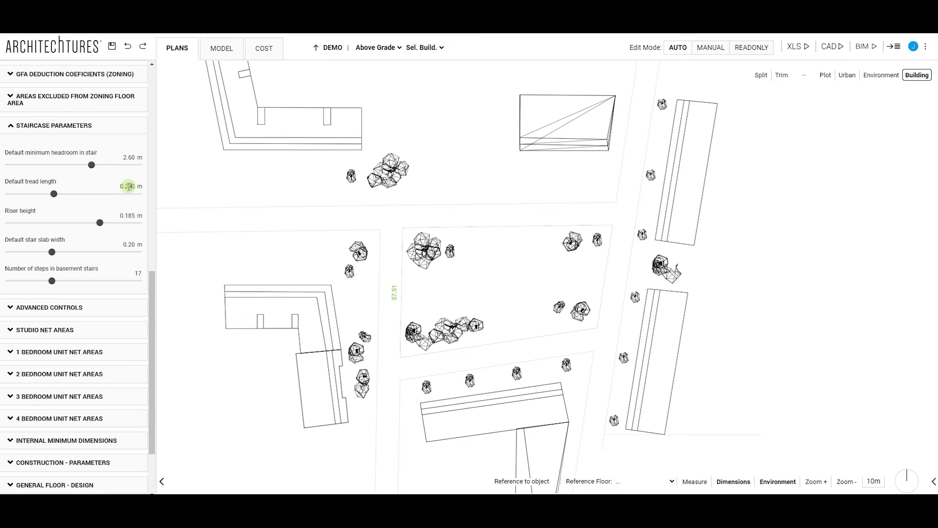
text(9)
click(24, 131)
Step: Examine the area and dimension color thresholds in the advanced controls
click(38, 223)
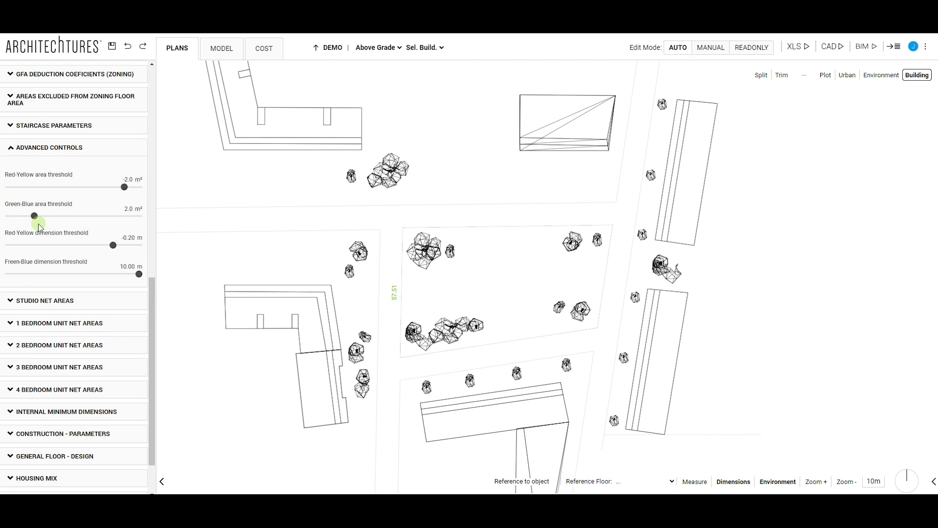